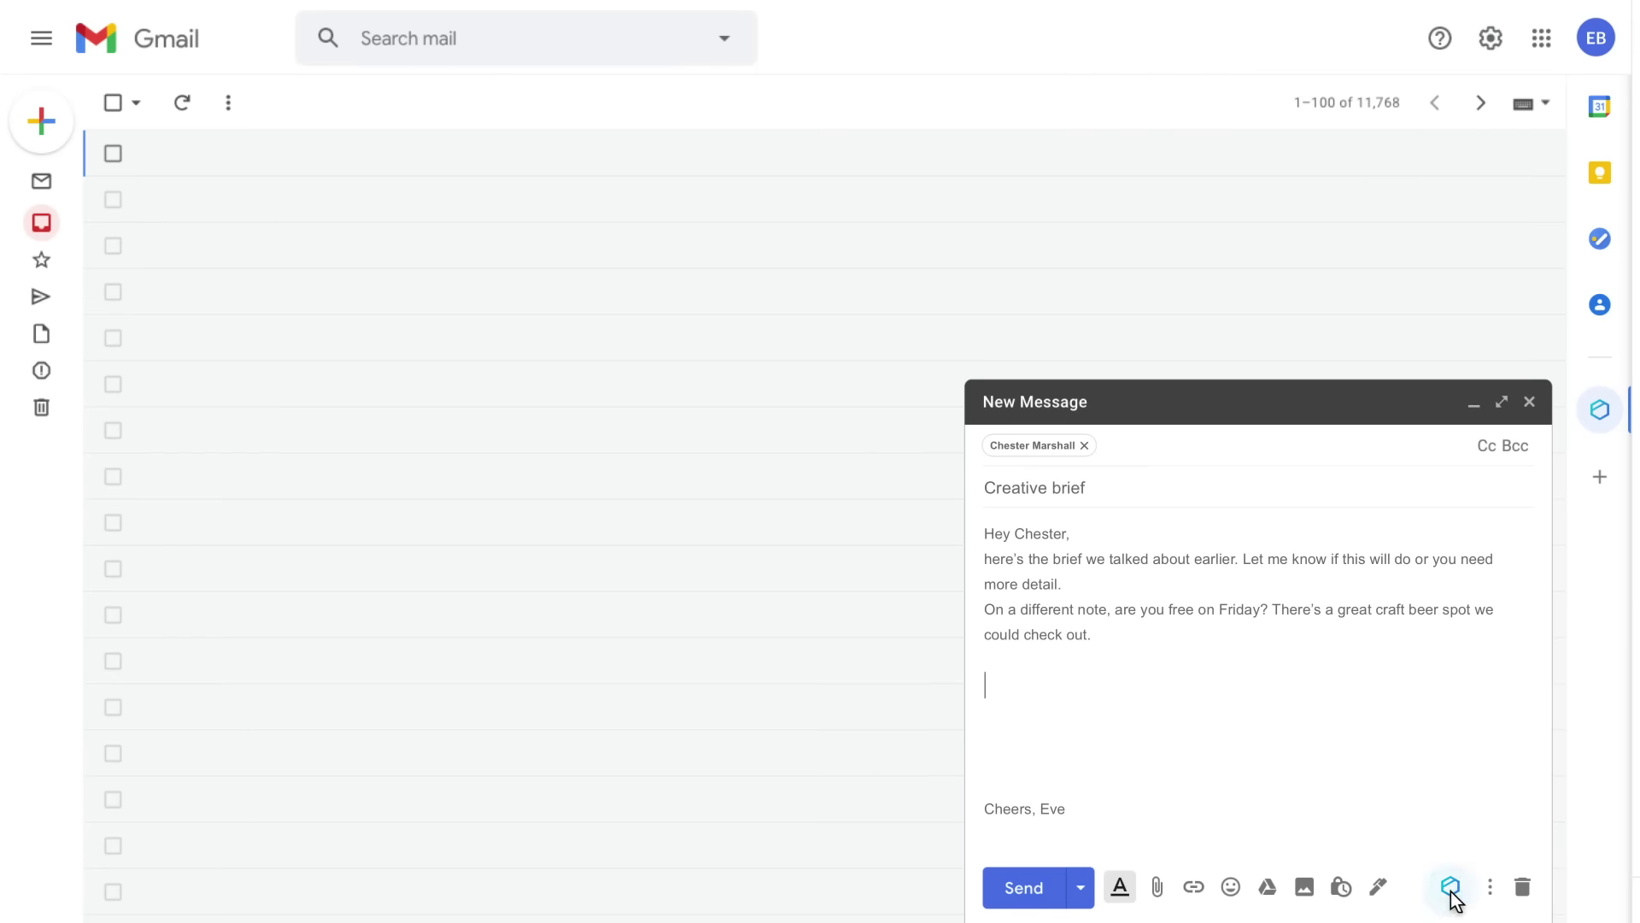
Attach Creative-brief.pptx from Documents to the Creative brief draft as a Tresorit link
{"action": "left_click", "coordinate": [1451, 887]}
{"action": "left_click", "coordinate": [1357, 294]}
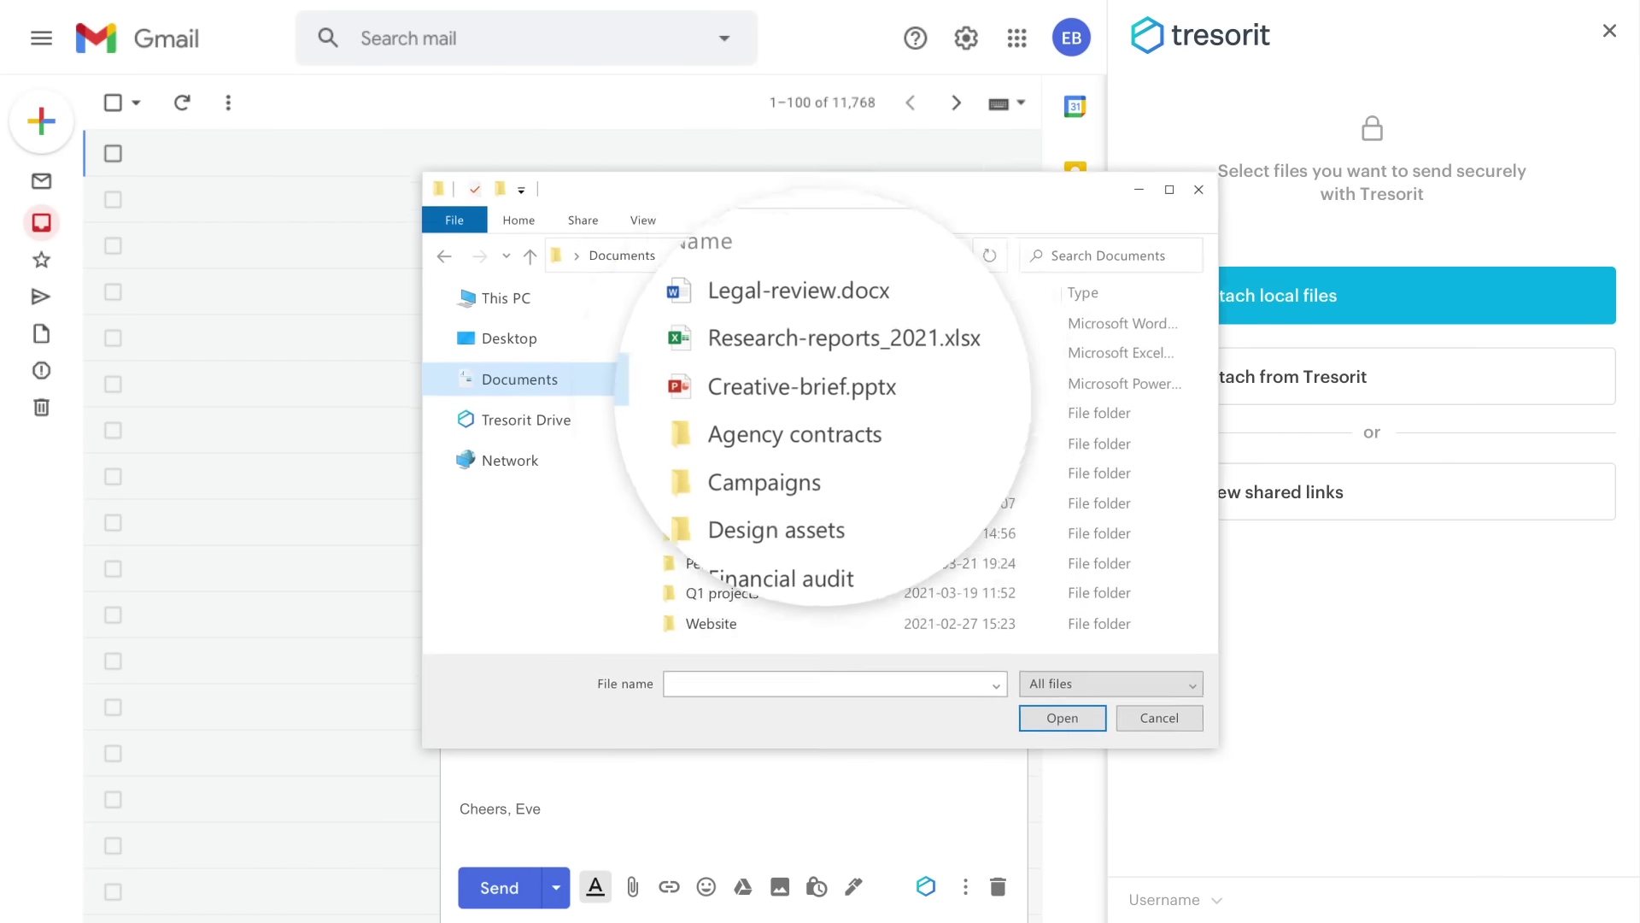
{"action": "left_click", "coordinate": [969, 386]}
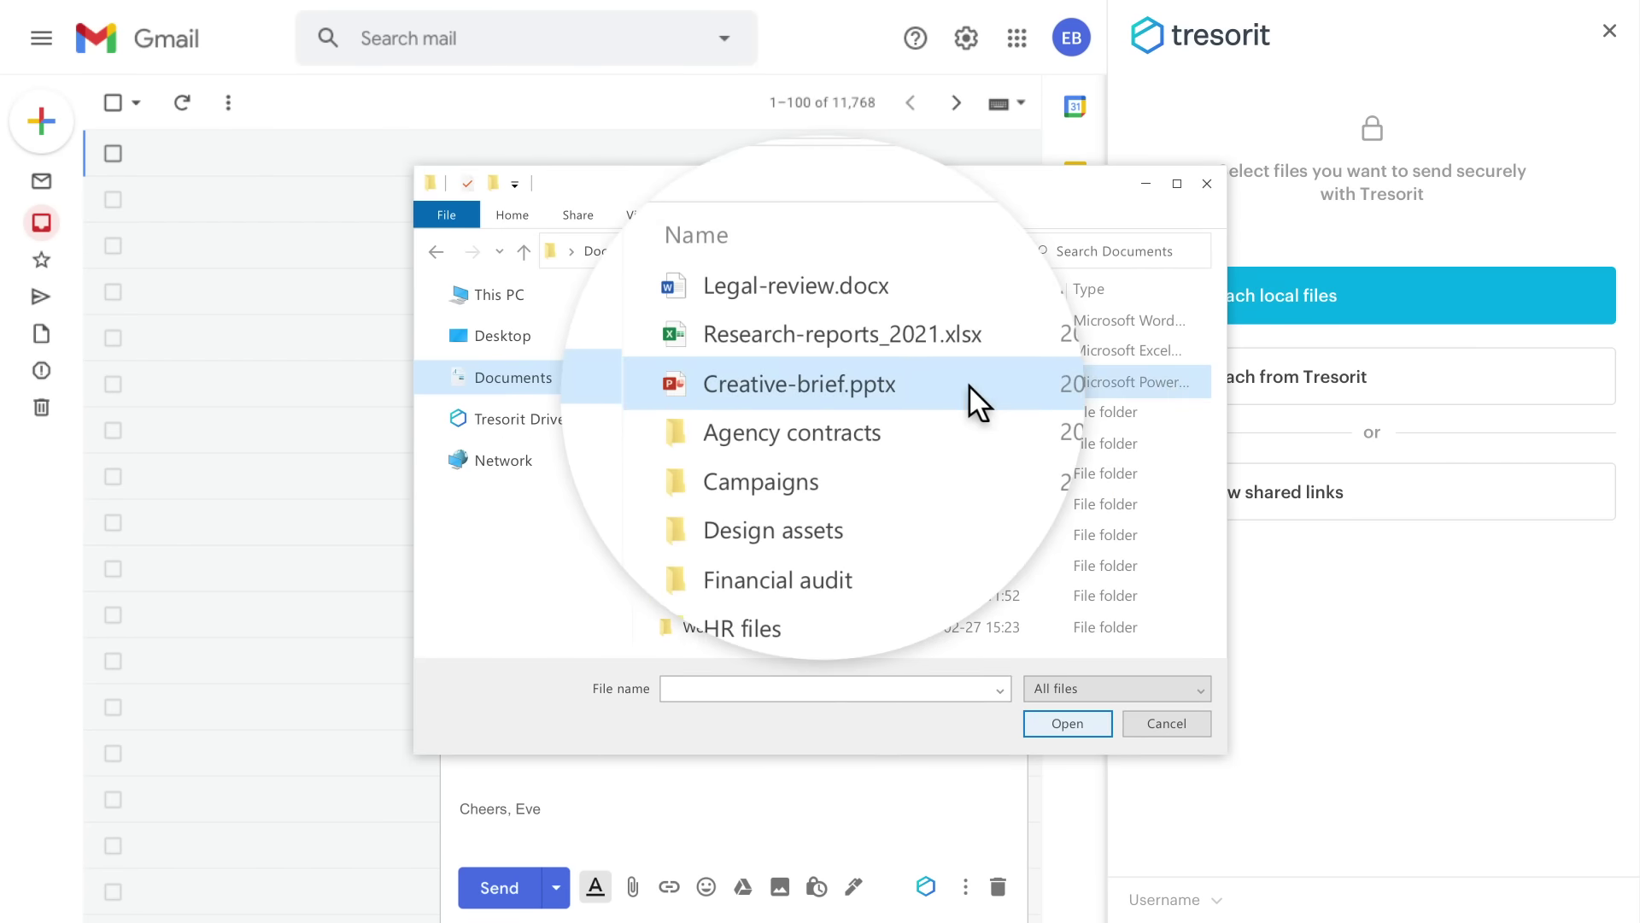
{"action": "left_click", "coordinate": [1034, 737]}
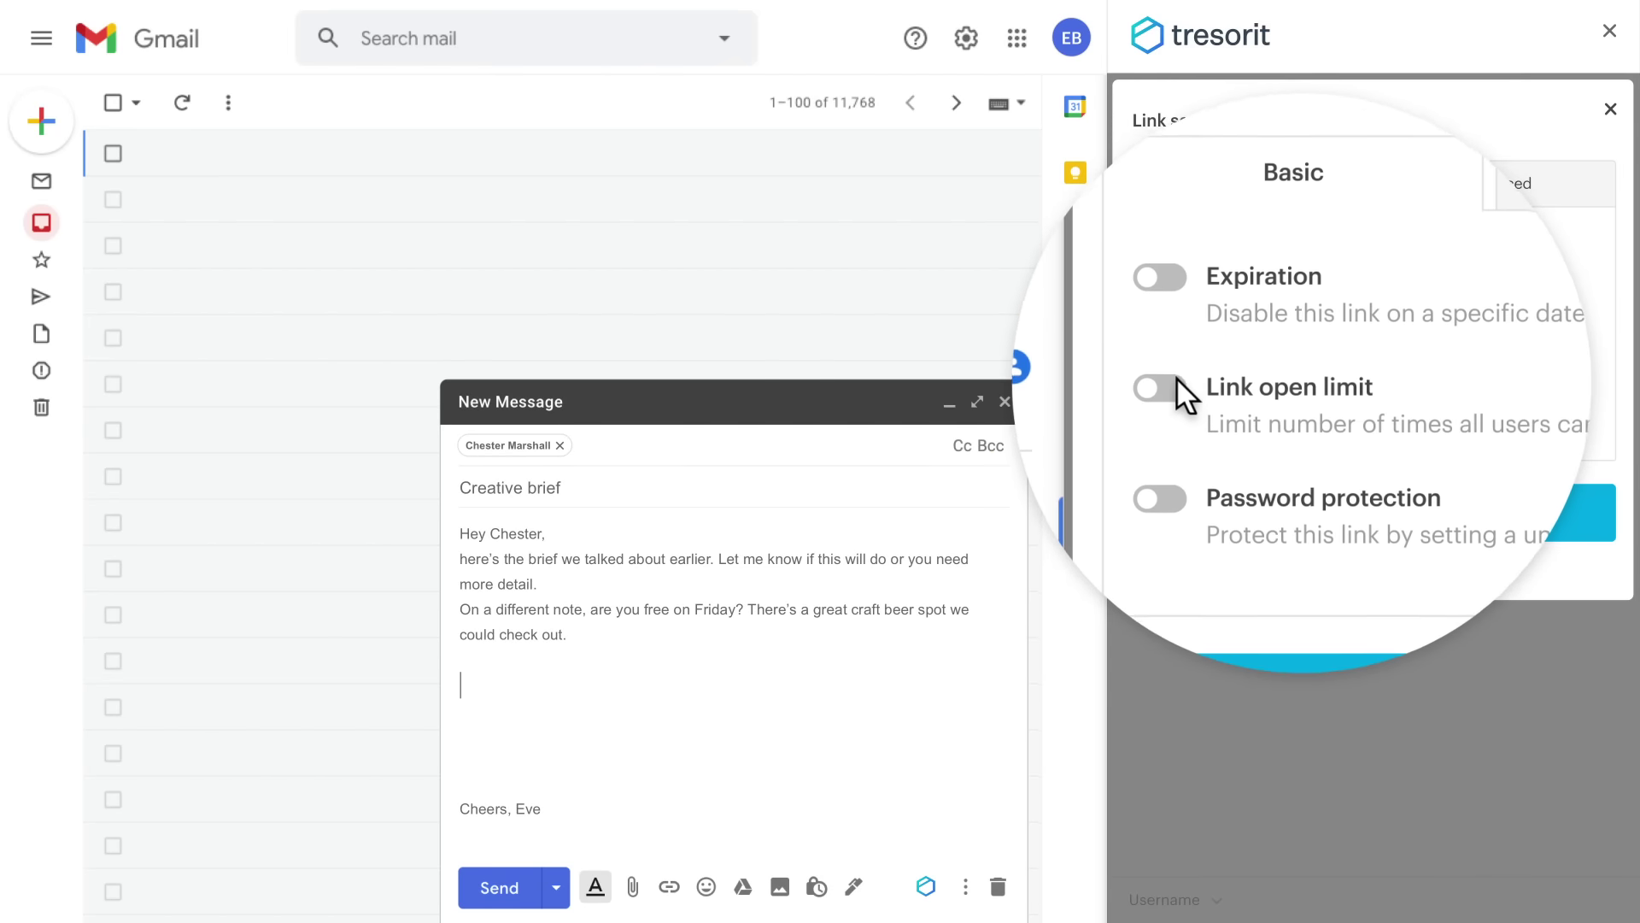
Enable a 100-open limit, 30-day expiration and password protection on the Creative-brief link
{"action": "left_click", "coordinate": [1160, 387]}
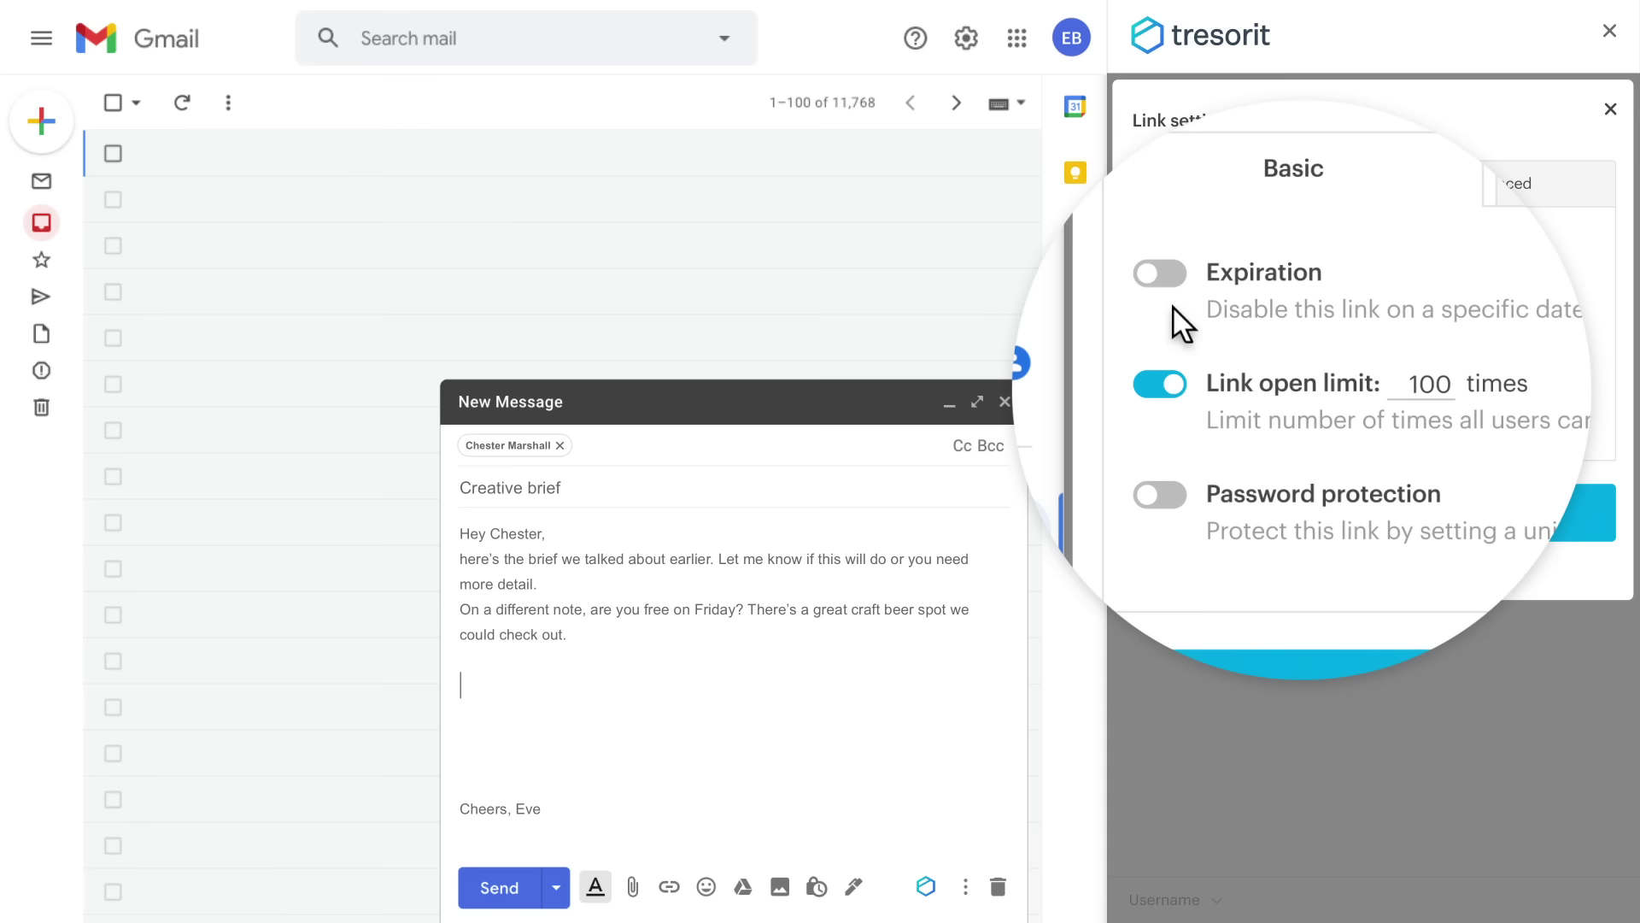
{"action": "left_click", "coordinate": [1159, 274]}
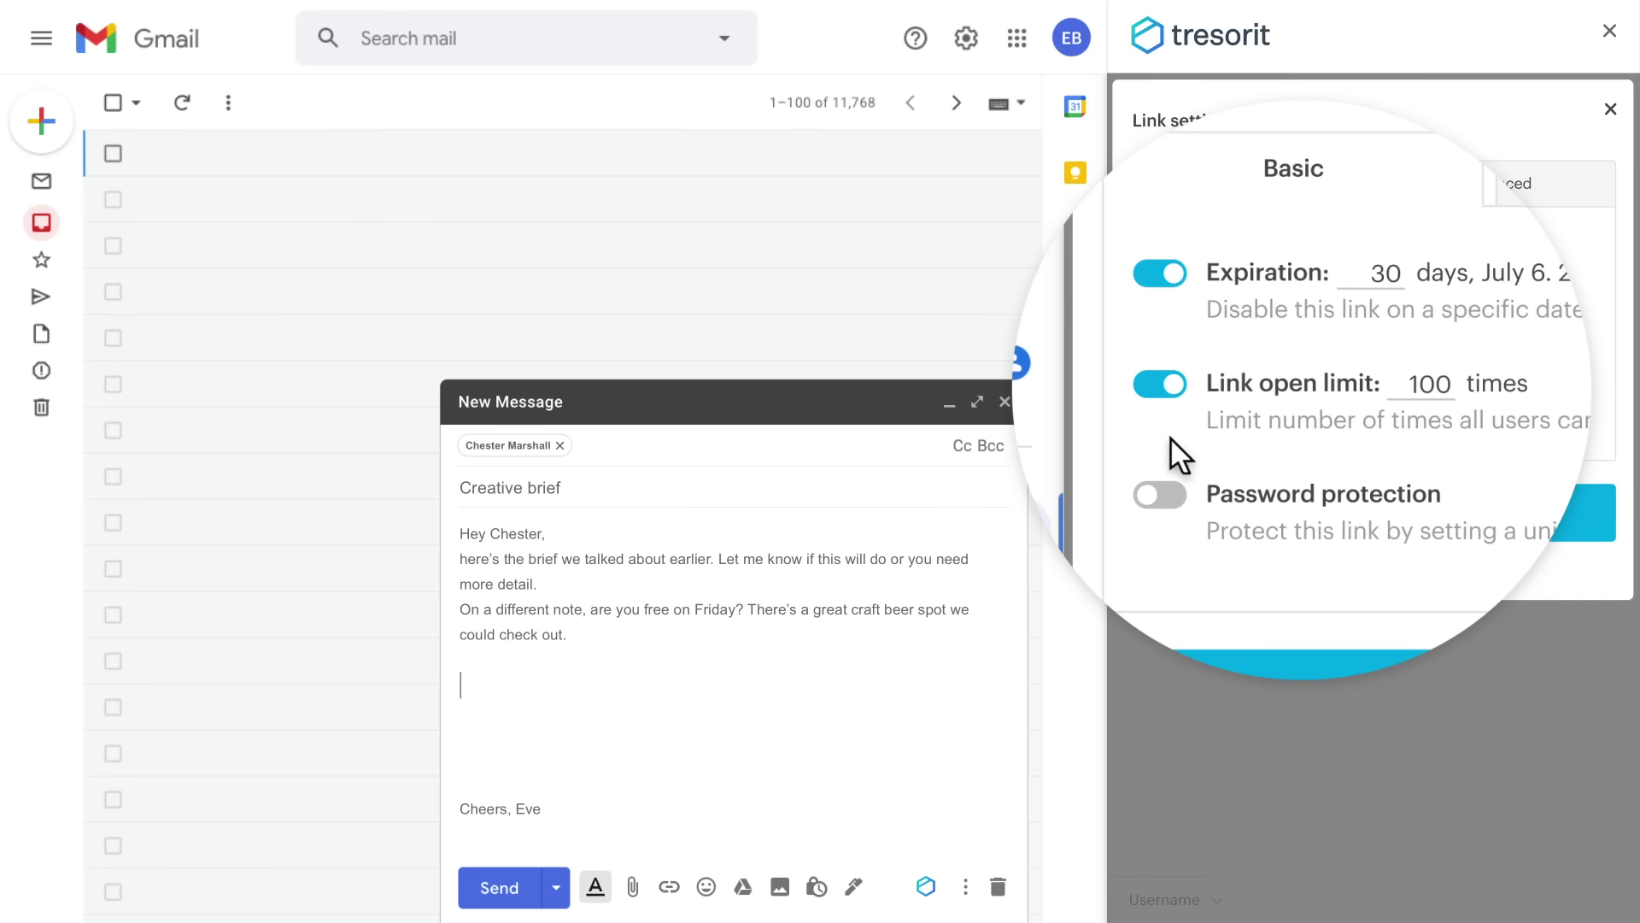
{"action": "left_click", "coordinate": [1160, 493]}
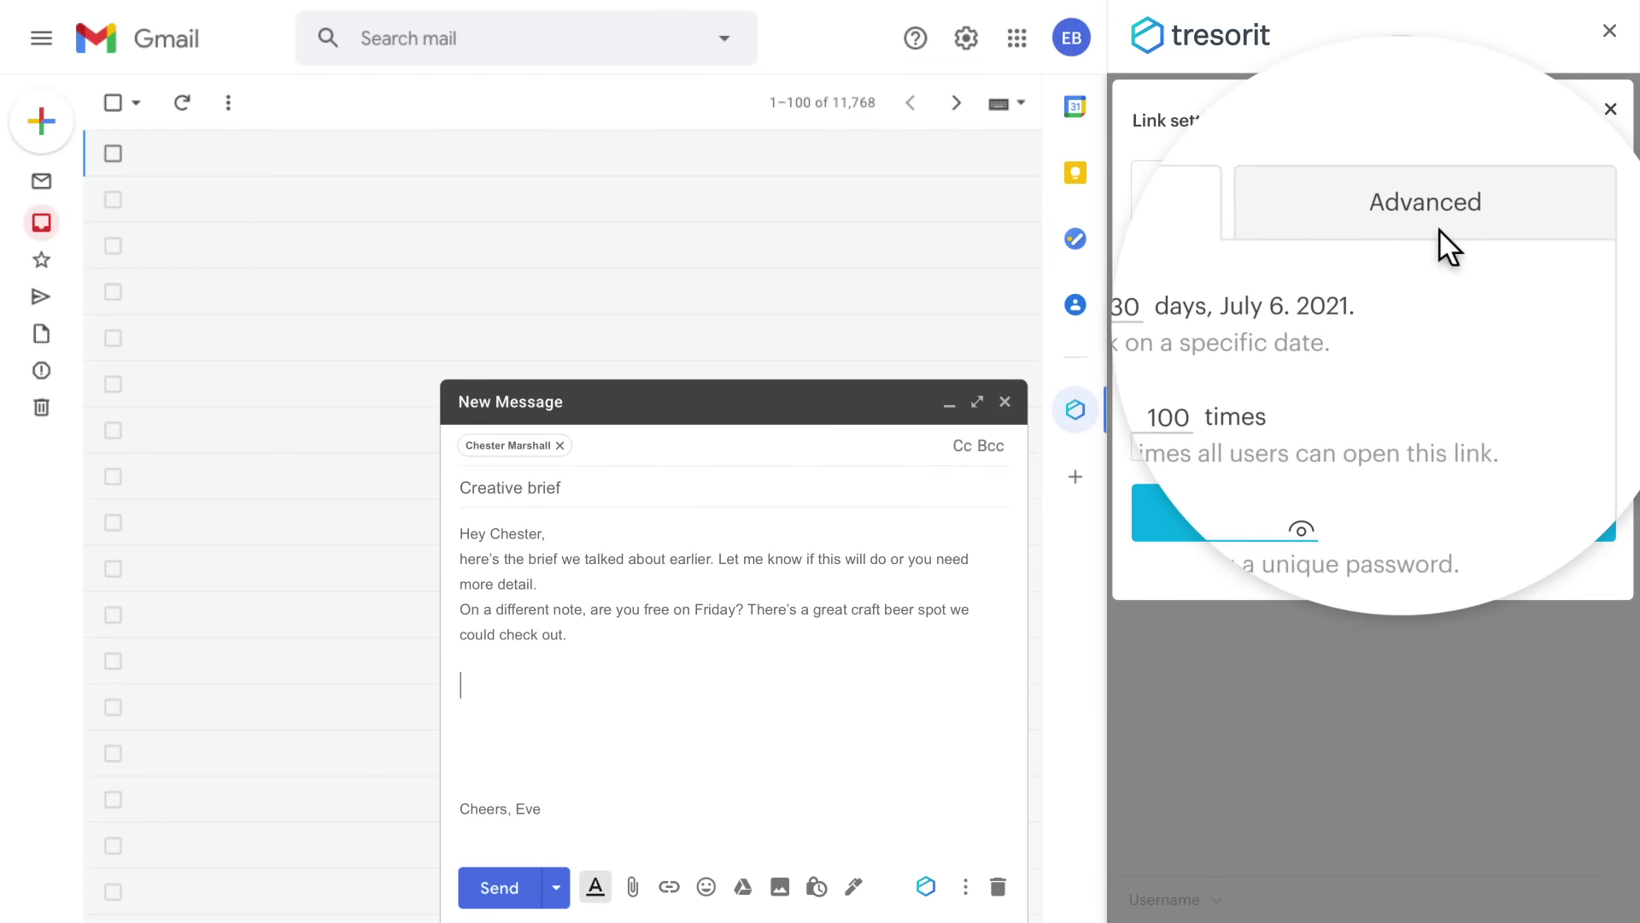
Show the advanced options for the Creative-brief link
{"action": "left_click", "coordinate": [1445, 222]}
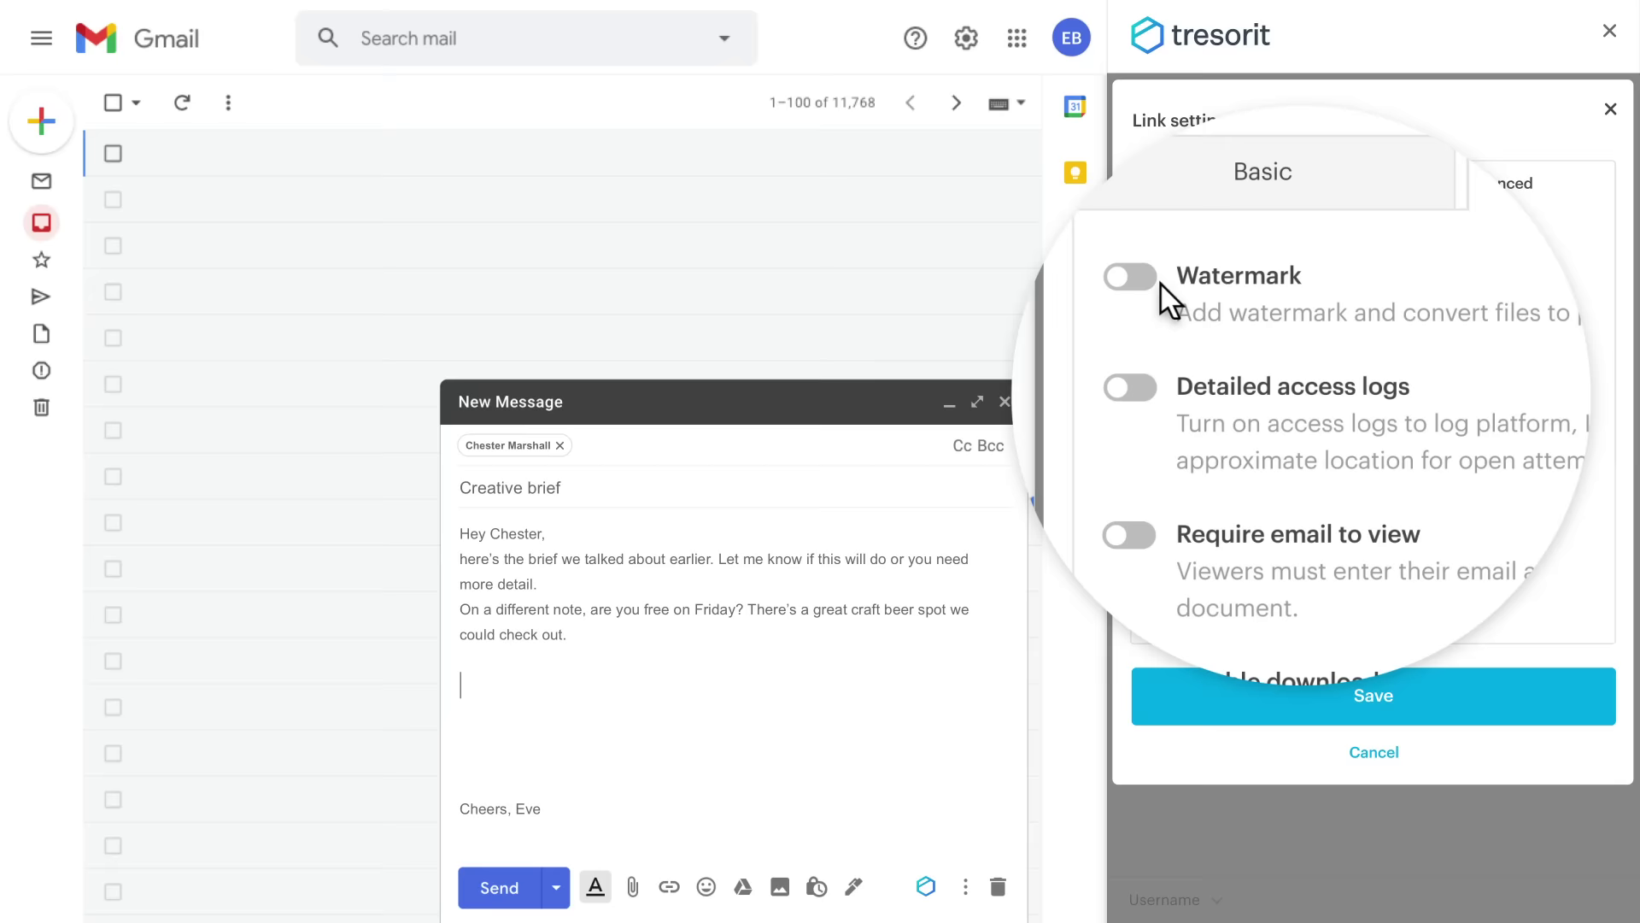
{"action": "scroll", "coordinate": [1159, 313], "scroll_direction": "down", "scroll_amount": 2}
{"action": "scroll", "coordinate": [1157, 393], "scroll_direction": "down", "scroll_amount": 2}
{"action": "scroll", "coordinate": [1155, 461], "scroll_direction": "down", "scroll_amount": 2}
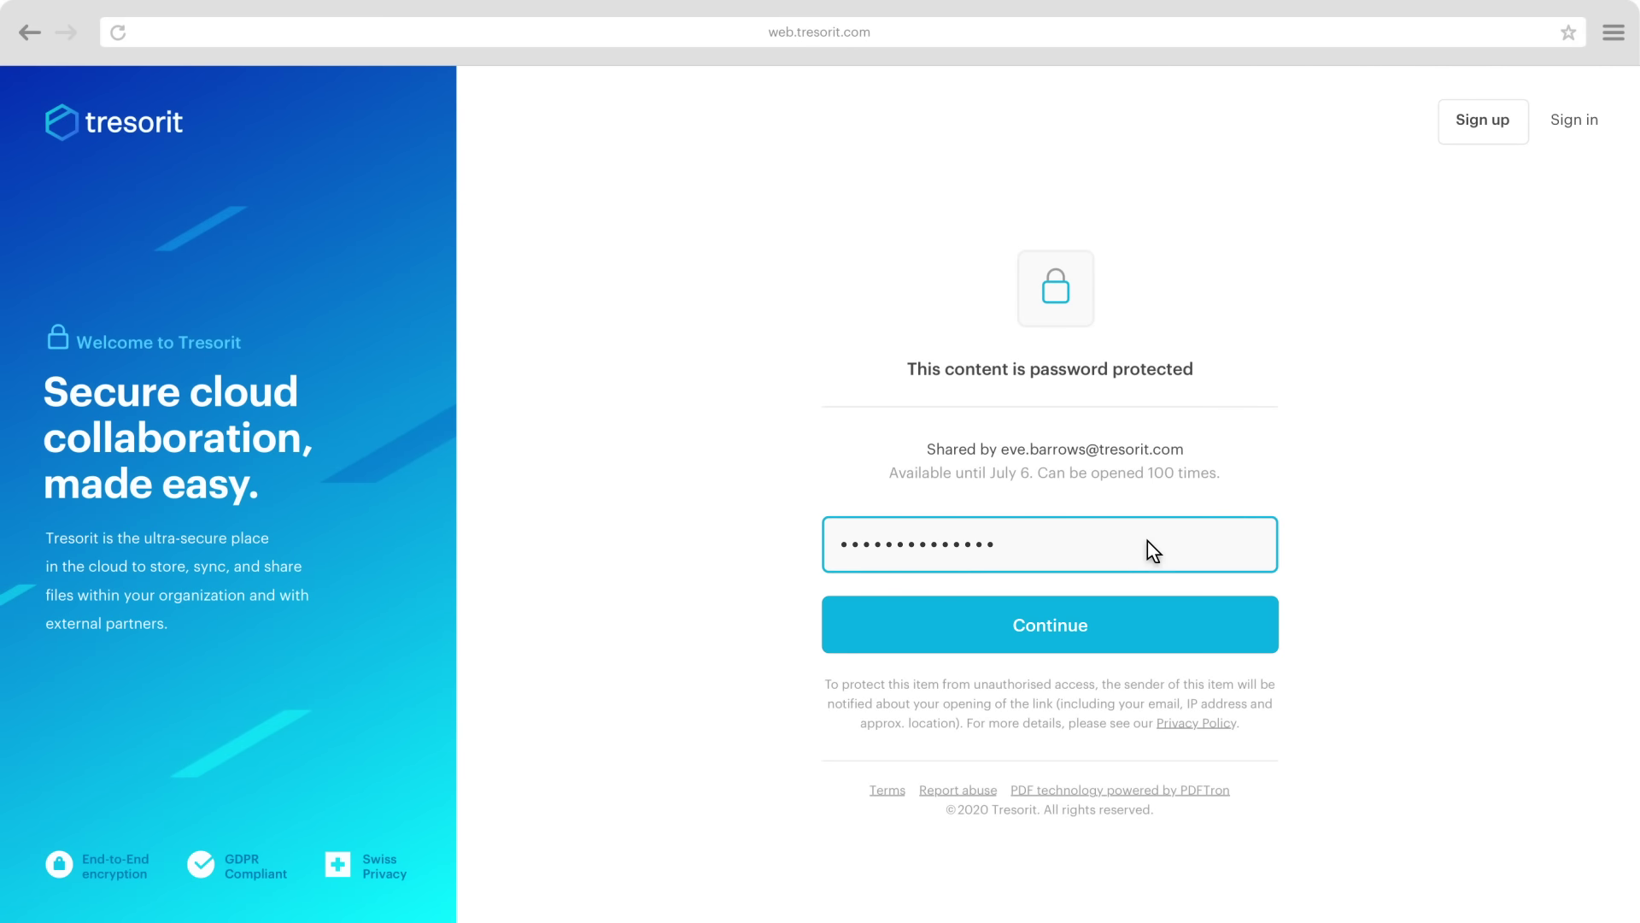
Enter the password to unlock Creative-brief.pptx (2.3 MB) on the Tresorit link page
{"action": "left_click", "coordinate": [1147, 643]}
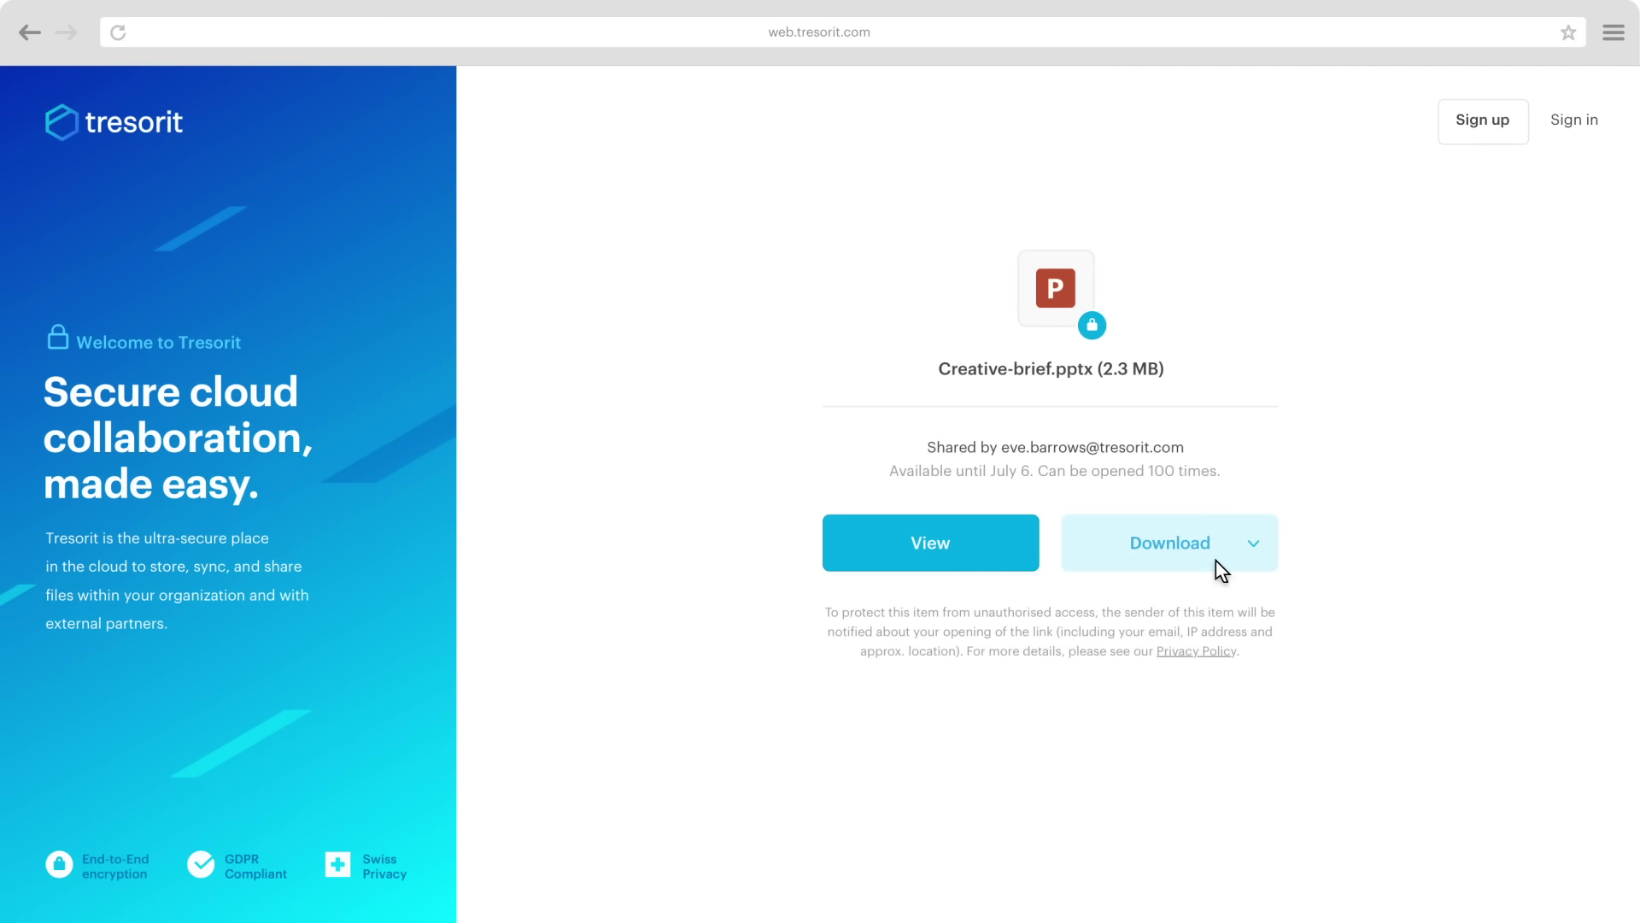
{"action": "left_click", "coordinate": [1216, 561]}
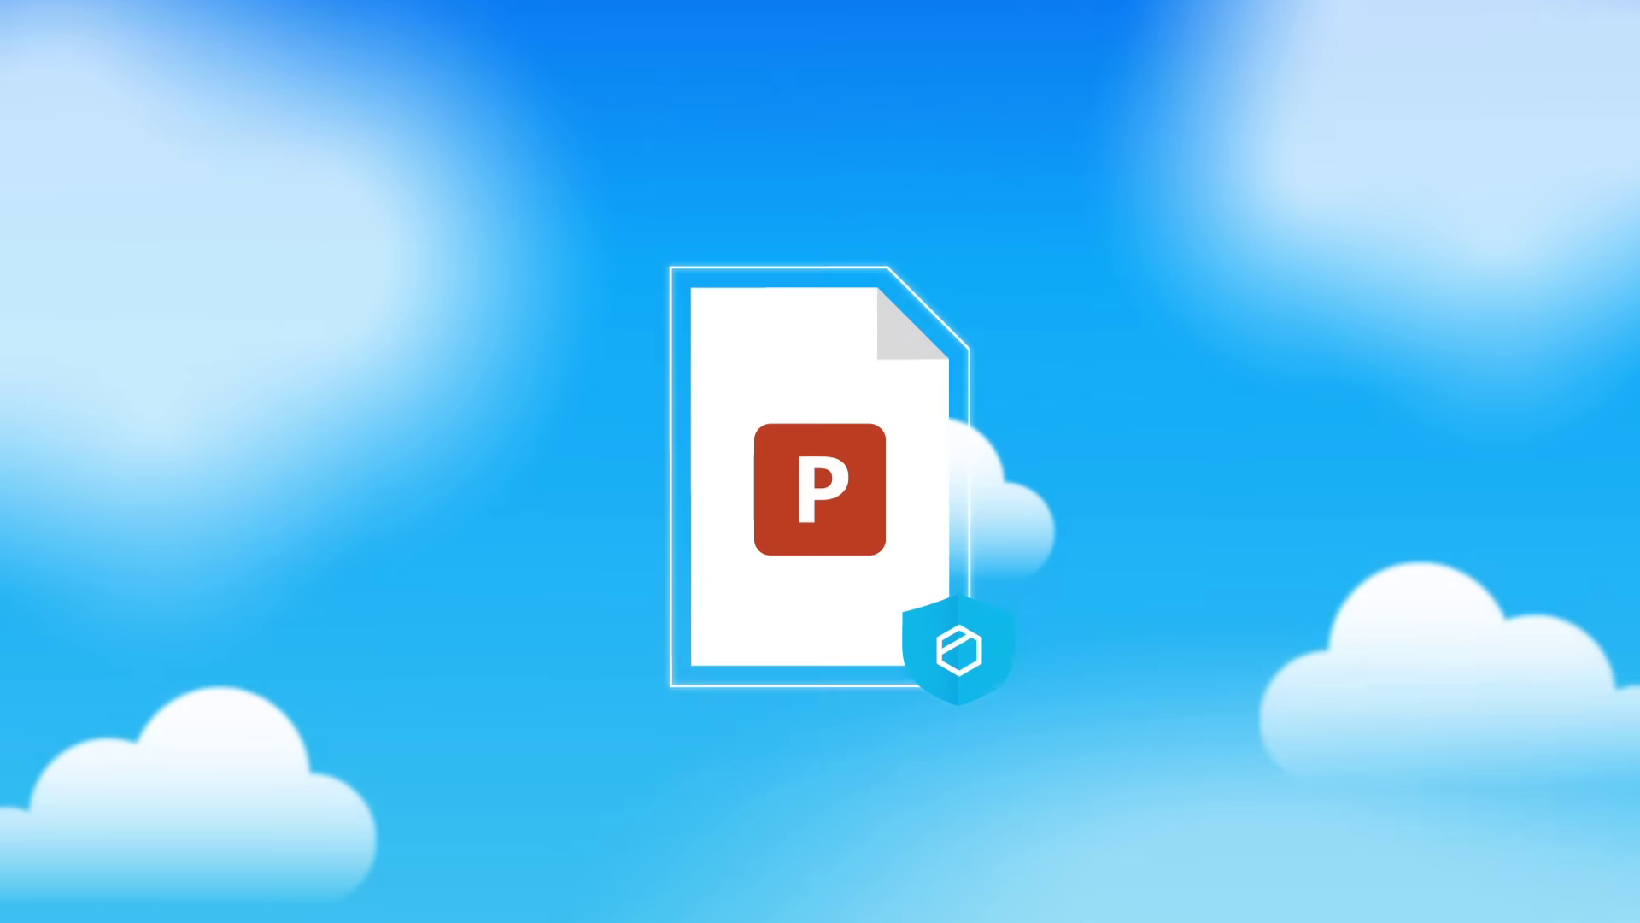